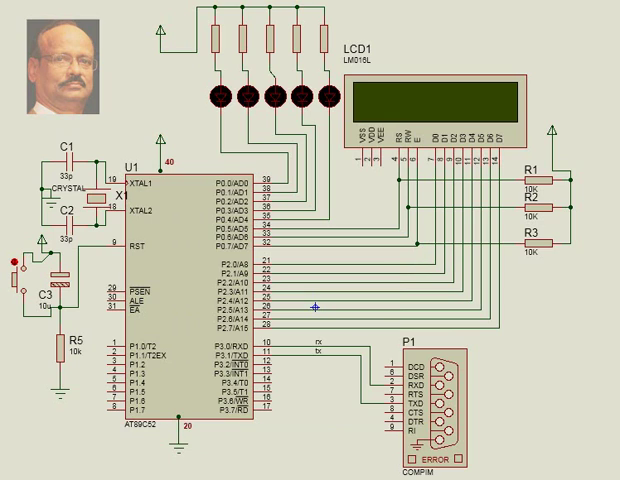
# Step: Run the simulation so the Wi-Fi module joins the network and the LCD shows IP 192.168.1.4
pyautogui.press('F12')
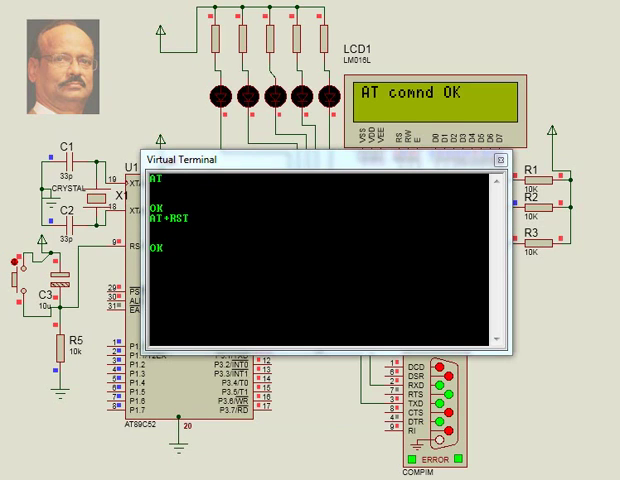